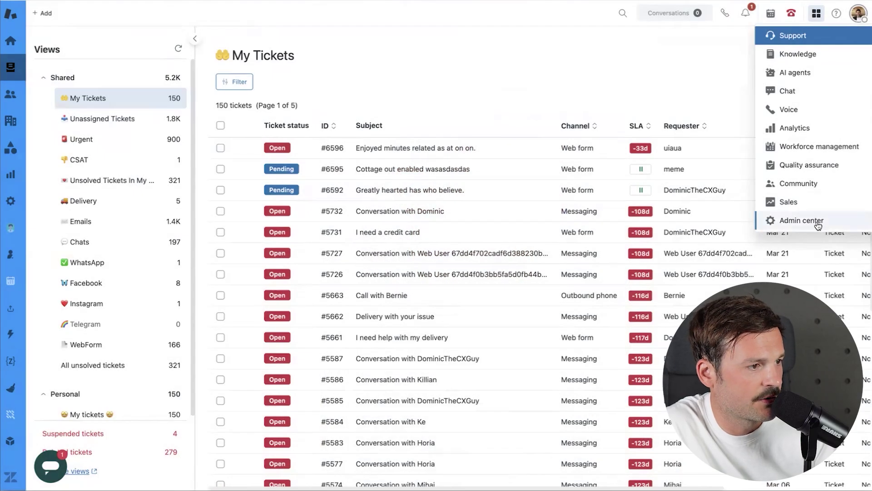
Go to Apps and integrations > Actions > Action flows in Admin Center and start a new flow.
{"action": "left_click", "coordinate": [810, 219]}
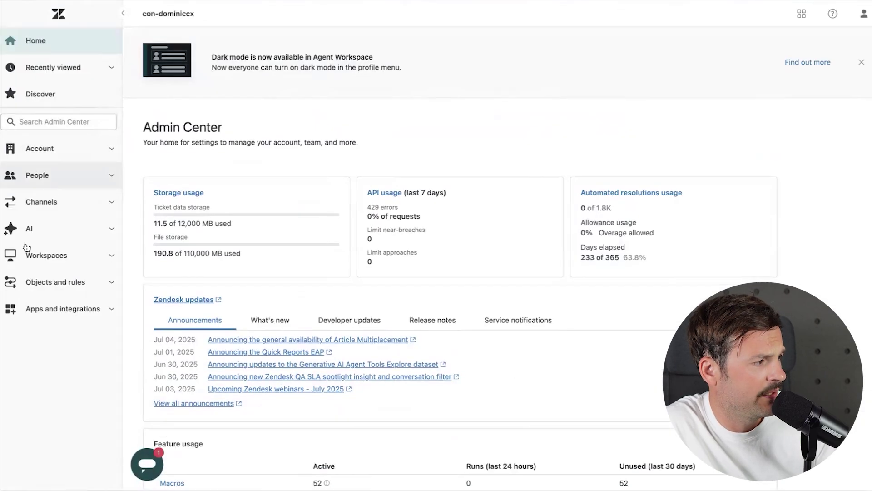
{"action": "left_click", "coordinate": [55, 309]}
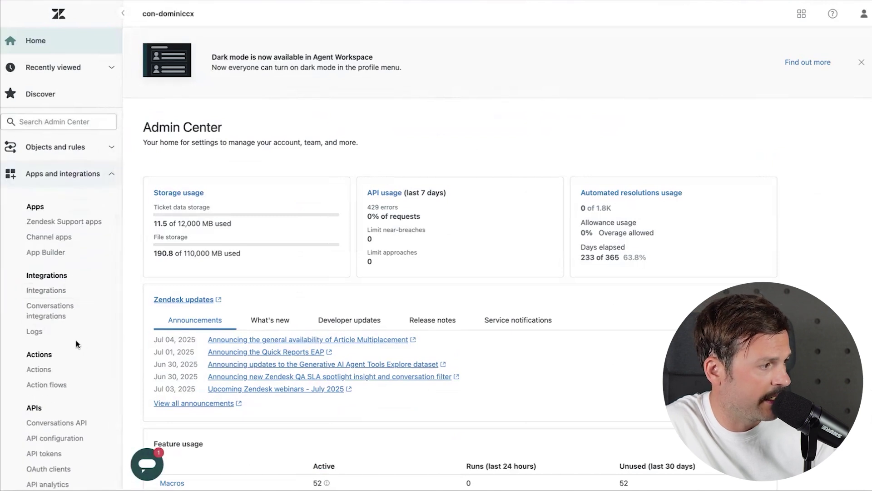
{"action": "scroll", "coordinate": [68, 336], "scroll_direction": "down", "scroll_amount": 1}
{"action": "left_click", "coordinate": [64, 326]}
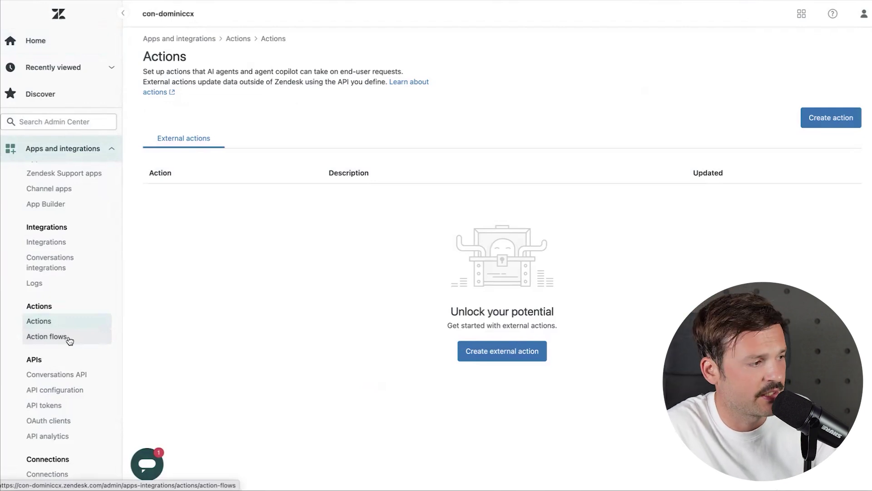
{"action": "left_click", "coordinate": [69, 340]}
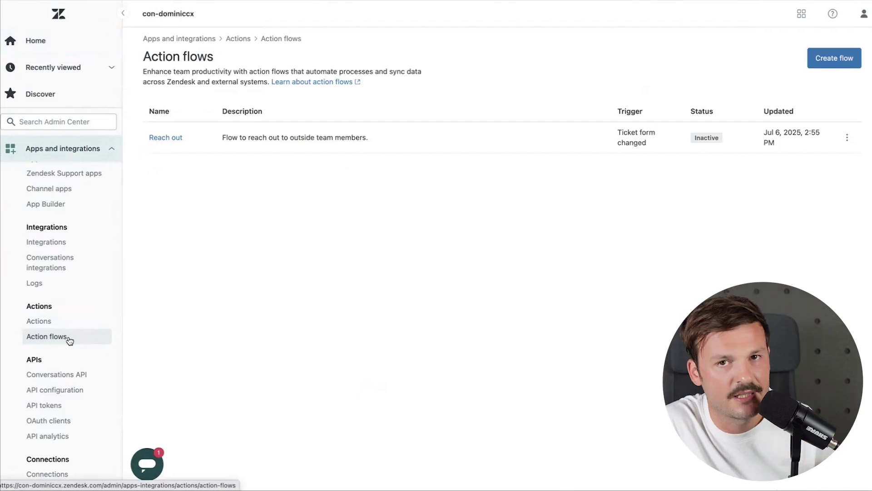
{"action": "left_click", "coordinate": [826, 63]}
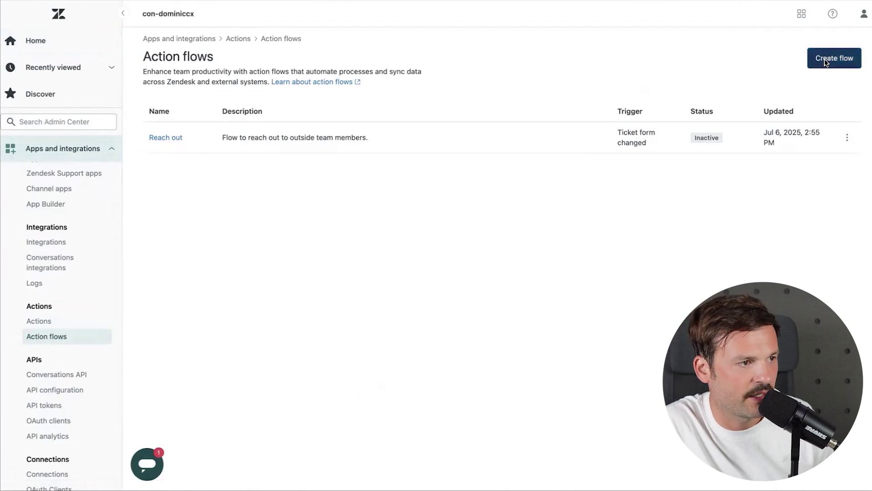
Name the new flow 'Sales Opp', add a sales-focused description, and continue to the canvas.
{"action": "left_click", "coordinate": [296, 87]}
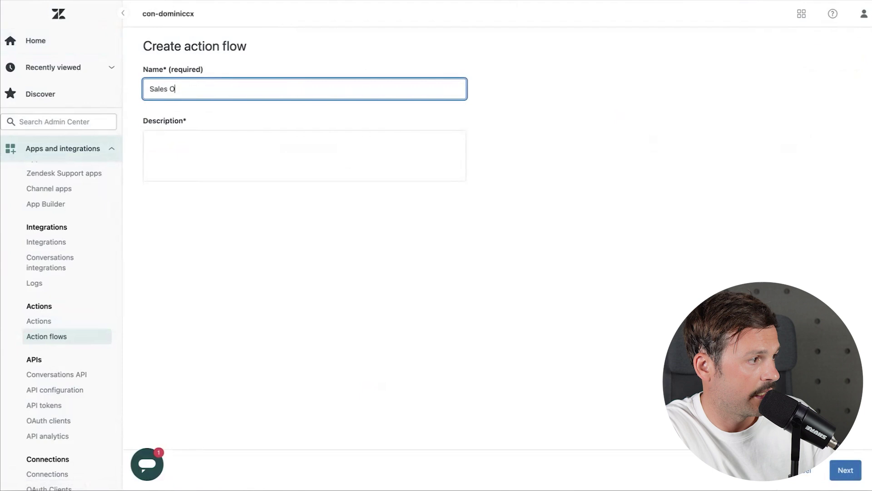
{"action": "left_click", "coordinate": [239, 150]}
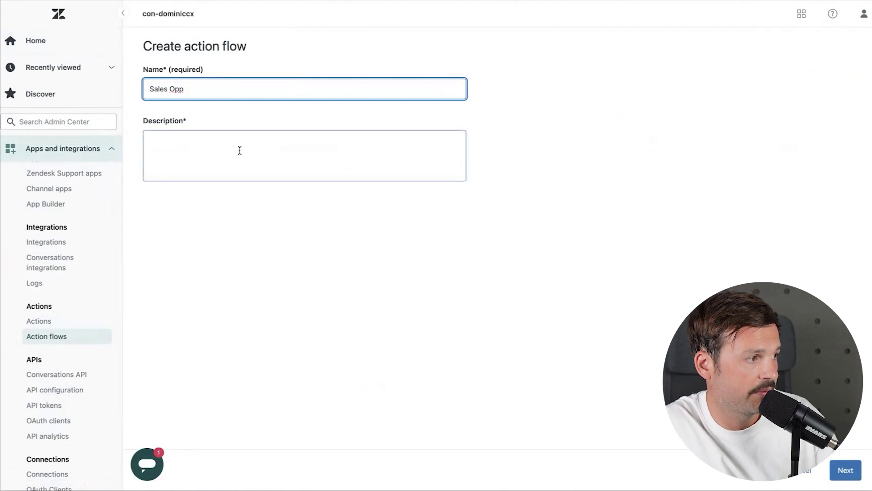
{"action": "type", "text": "A workflow dedicated to sale"}
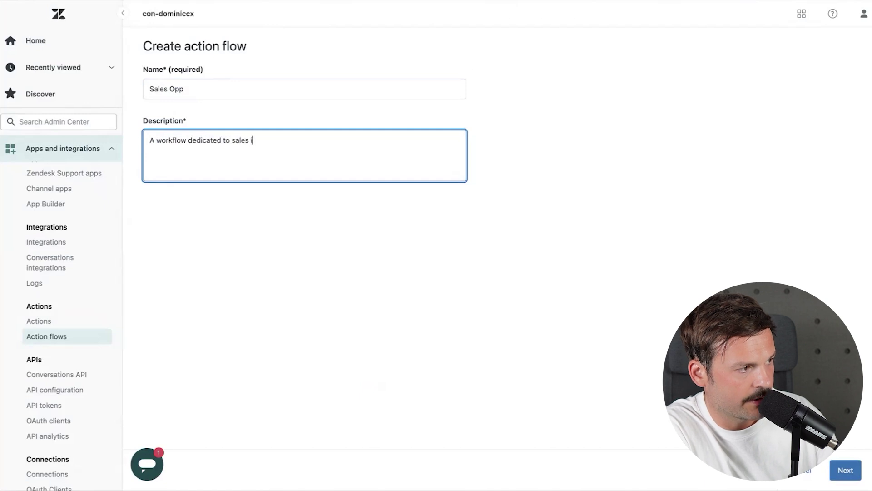
{"action": "type", "text": "s"}
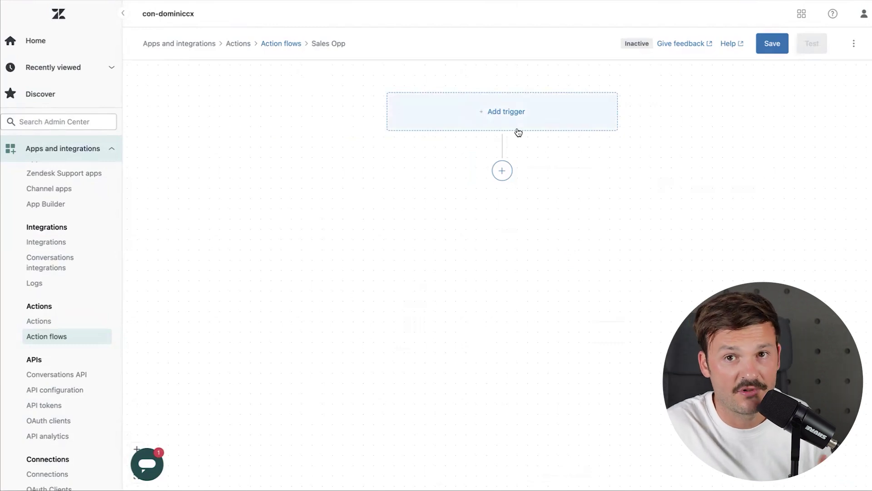
Open the Add trigger panel from the Sales Opp flow canvas.
{"action": "left_click", "coordinate": [524, 100]}
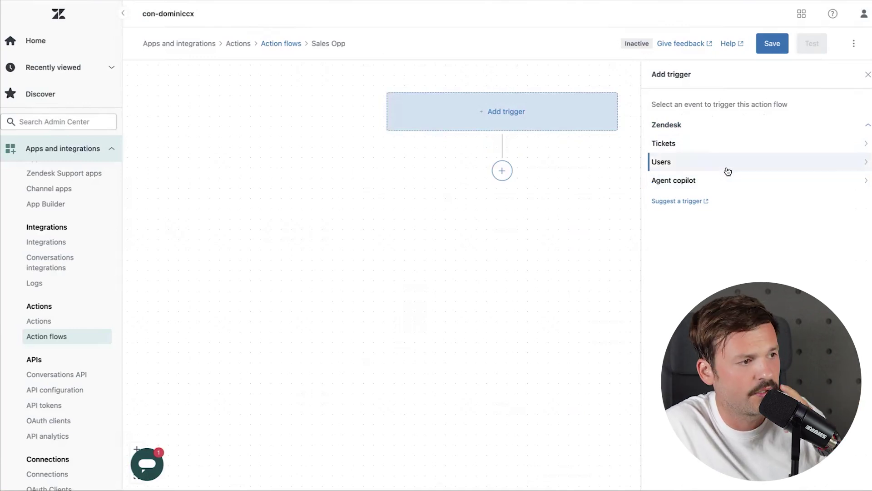
Set Tickets > Properties > Ticket form changed as the flow's trigger.
{"action": "left_click", "coordinate": [702, 149]}
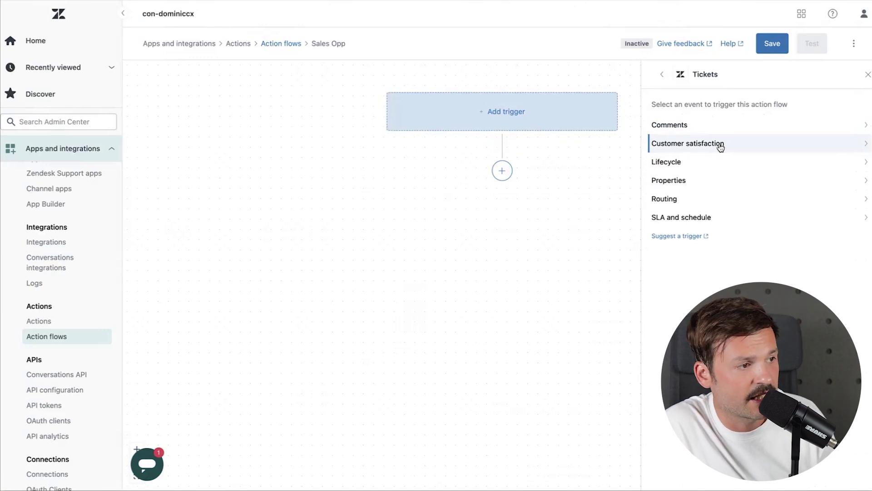
{"action": "left_click", "coordinate": [721, 147]}
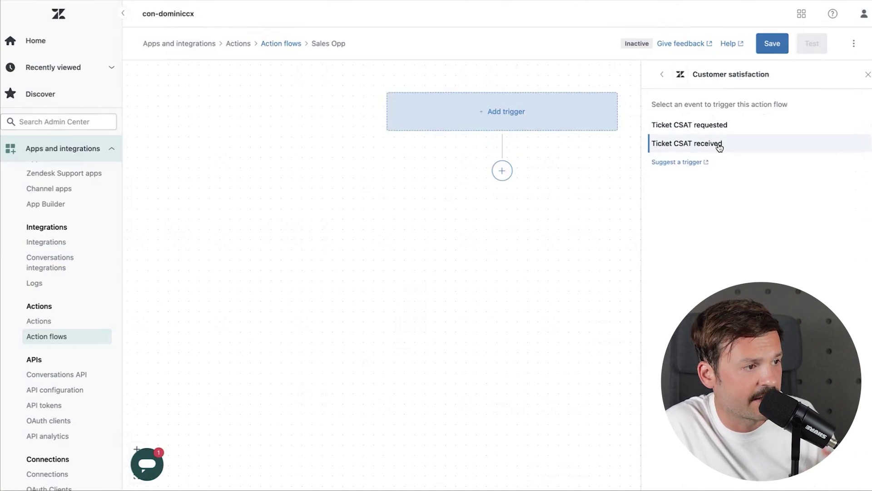
{"action": "left_click", "coordinate": [662, 75]}
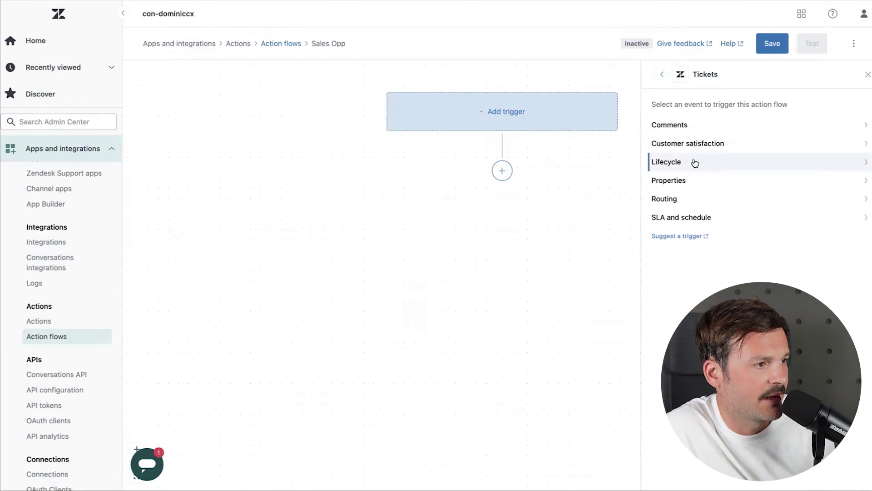
{"action": "left_click", "coordinate": [692, 183]}
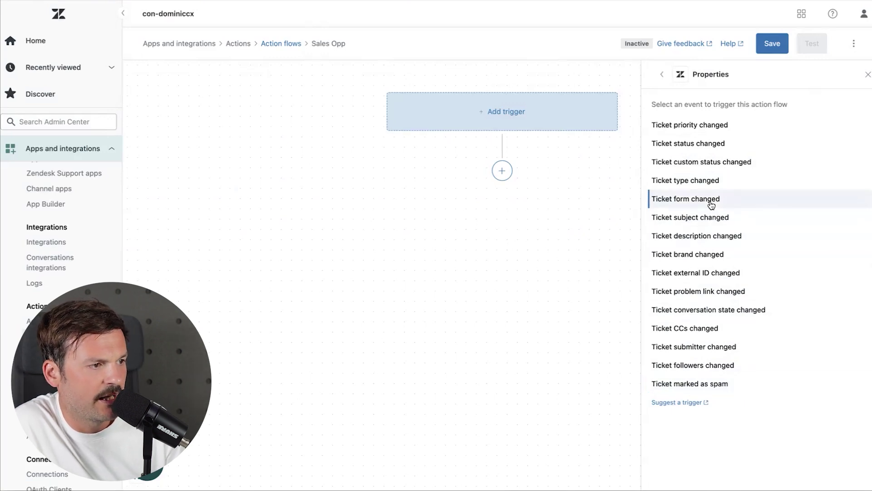
{"action": "left_click", "coordinate": [711, 206]}
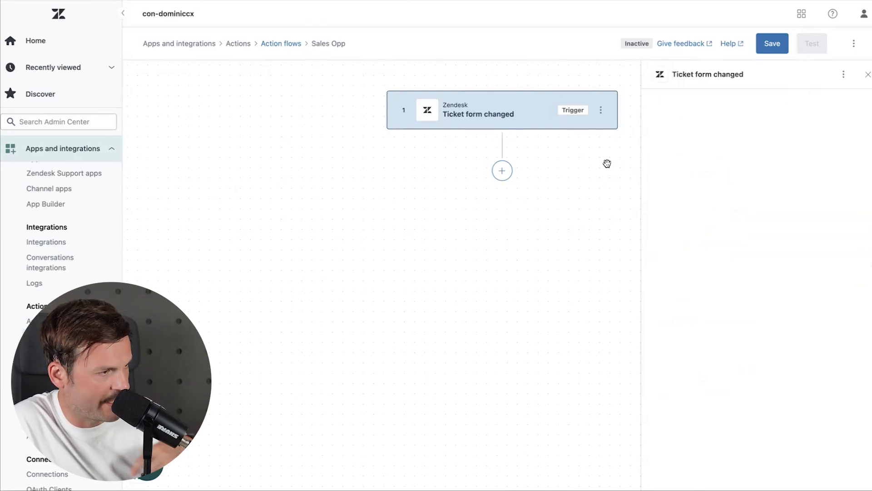
Open the Add step panel below the Ticket form changed trigger.
{"action": "left_click", "coordinate": [500, 171]}
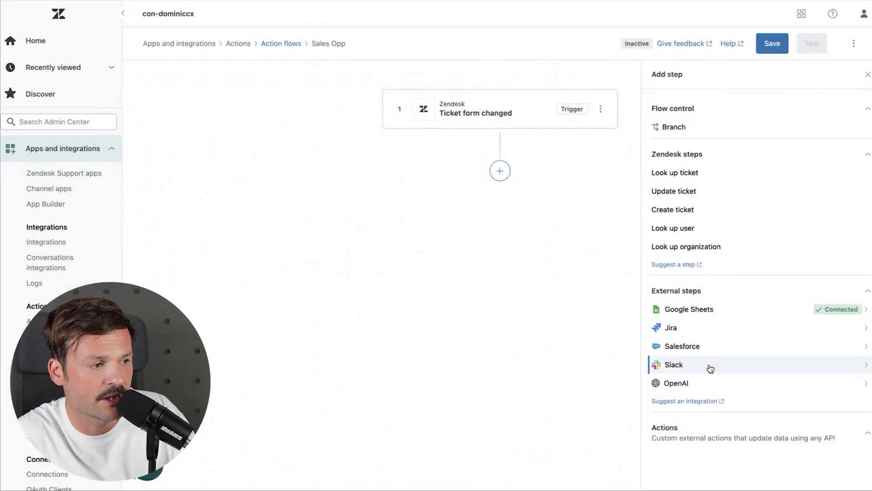
Choose Slack as the next step and connect it to the ROCA workspace.
{"action": "left_click", "coordinate": [710, 367]}
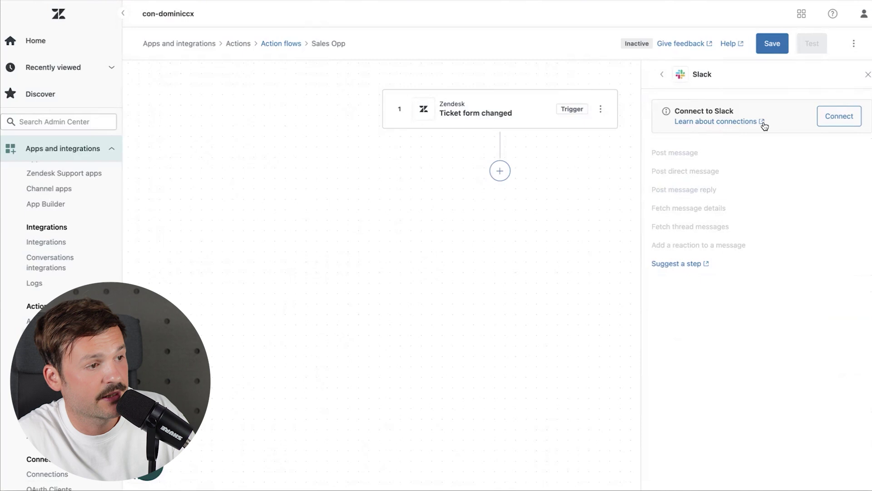
{"action": "left_click", "coordinate": [839, 117]}
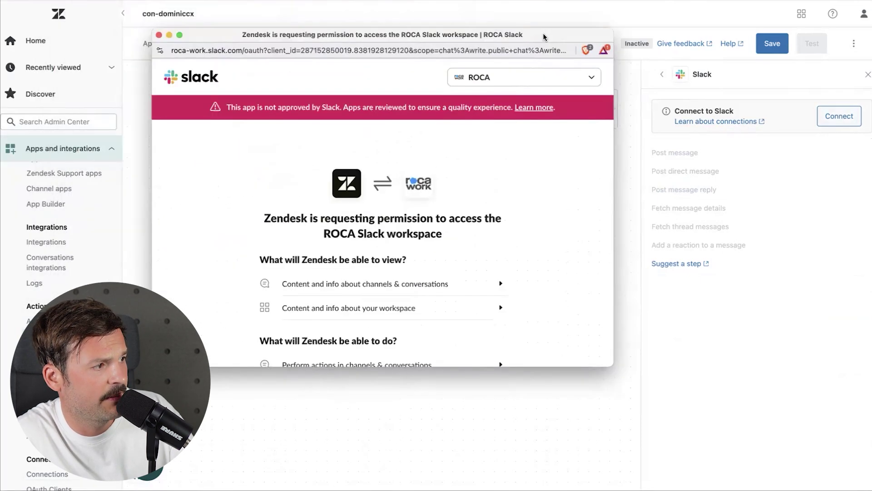
{"action": "scroll", "coordinate": [401, 271], "scroll_direction": "down", "scroll_amount": 2}
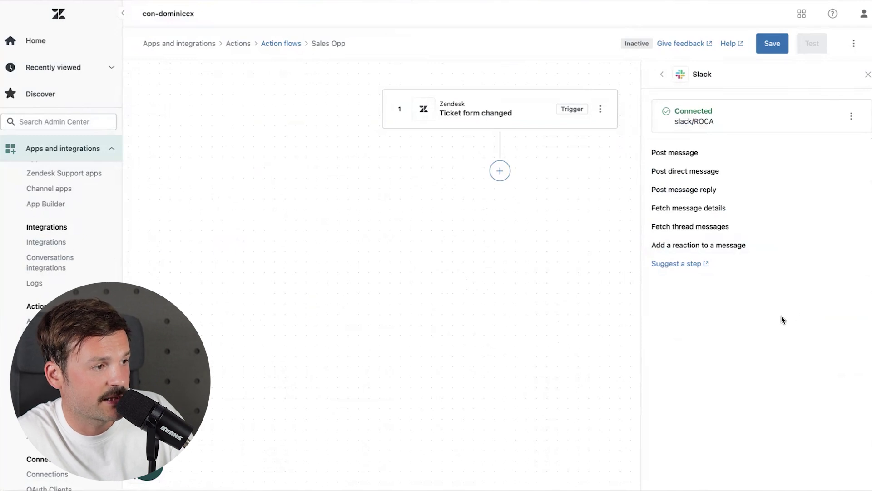
Add a Slack Post message step to the testing channel saying 'Hi, new sales opp has dropped.'.
{"action": "left_click", "coordinate": [741, 161]}
{"action": "left_click", "coordinate": [732, 186]}
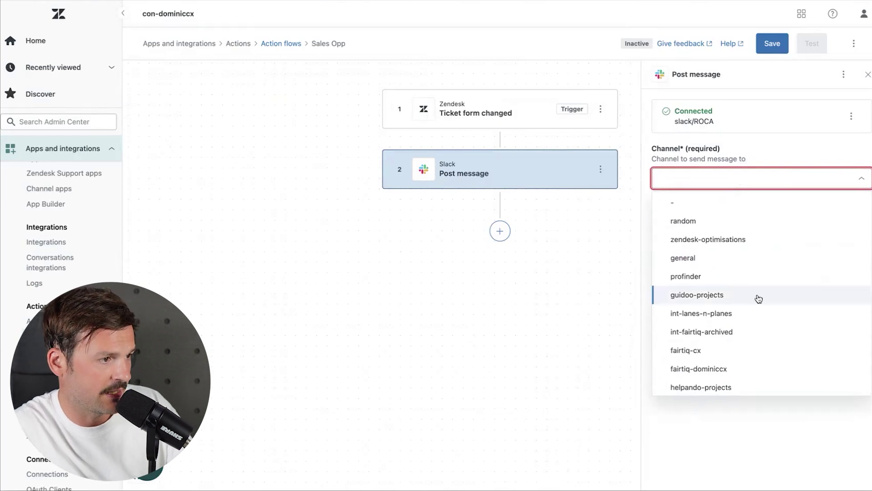
{"action": "scroll", "coordinate": [744, 290], "scroll_direction": "down", "scroll_amount": 10}
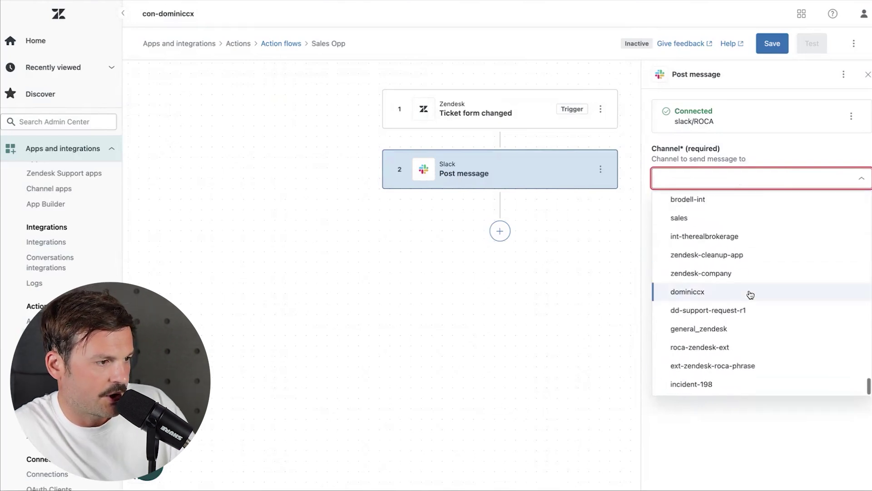
{"action": "scroll", "coordinate": [708, 200], "scroll_direction": "up", "scroll_amount": 10}
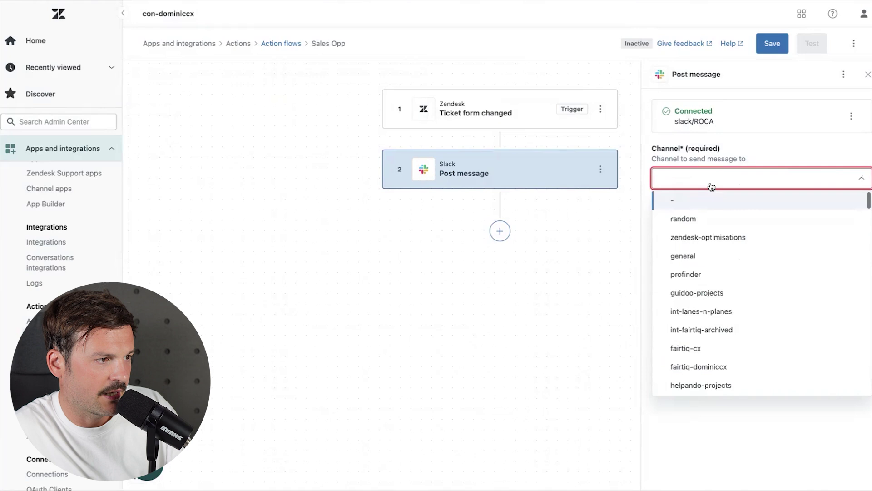
{"action": "scroll", "coordinate": [713, 252], "scroll_direction": "down", "scroll_amount": 3}
{"action": "scroll", "coordinate": [712, 251], "scroll_direction": "down", "scroll_amount": 6}
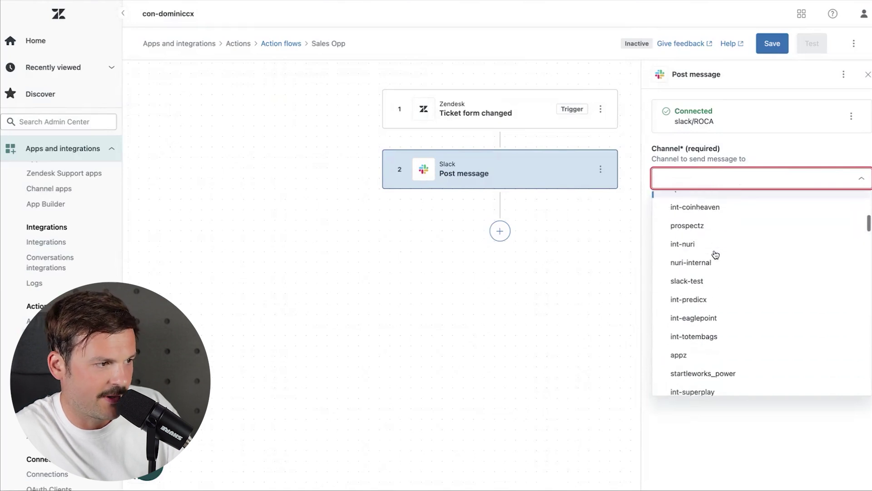
{"action": "scroll", "coordinate": [715, 254], "scroll_direction": "down", "scroll_amount": 4}
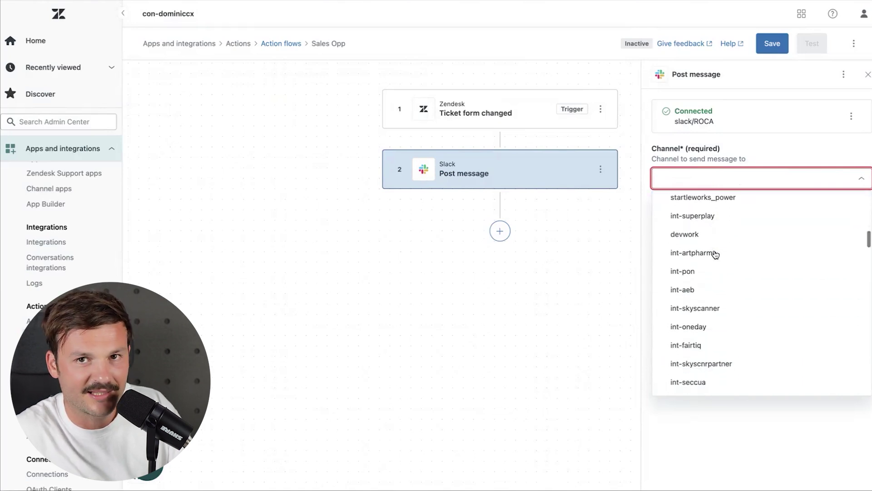
{"action": "scroll", "coordinate": [715, 254], "scroll_direction": "down", "scroll_amount": 7}
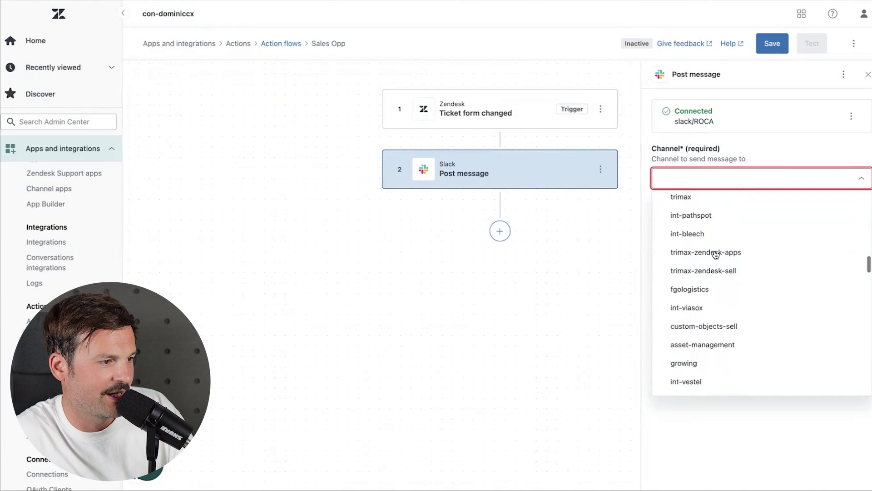
{"action": "scroll", "coordinate": [716, 255], "scroll_direction": "down", "scroll_amount": 7}
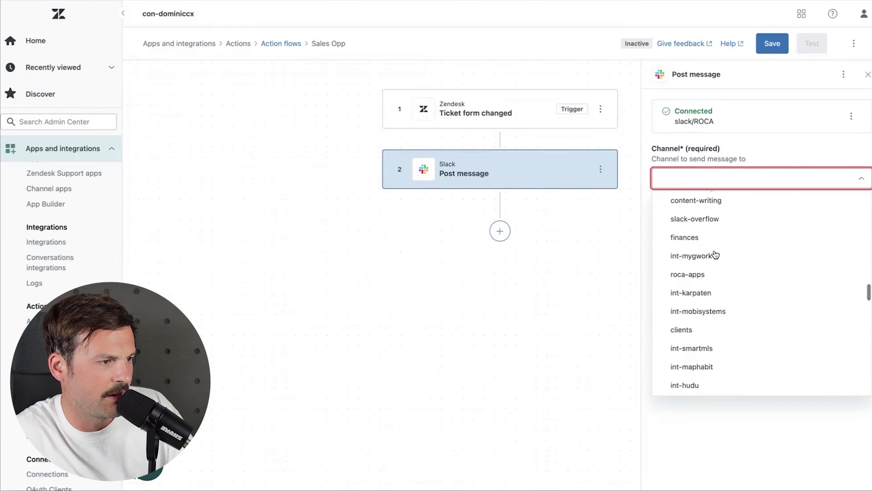
{"action": "scroll", "coordinate": [715, 254], "scroll_direction": "down", "scroll_amount": 8}
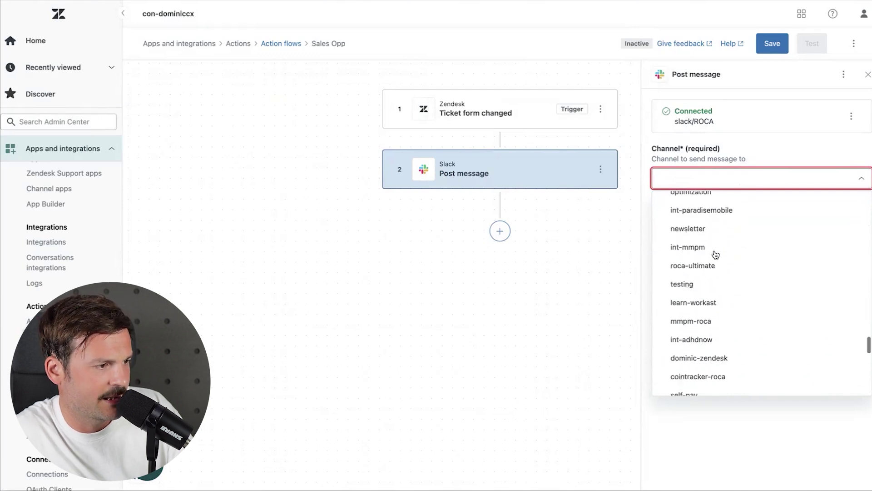
{"action": "left_click", "coordinate": [714, 239]}
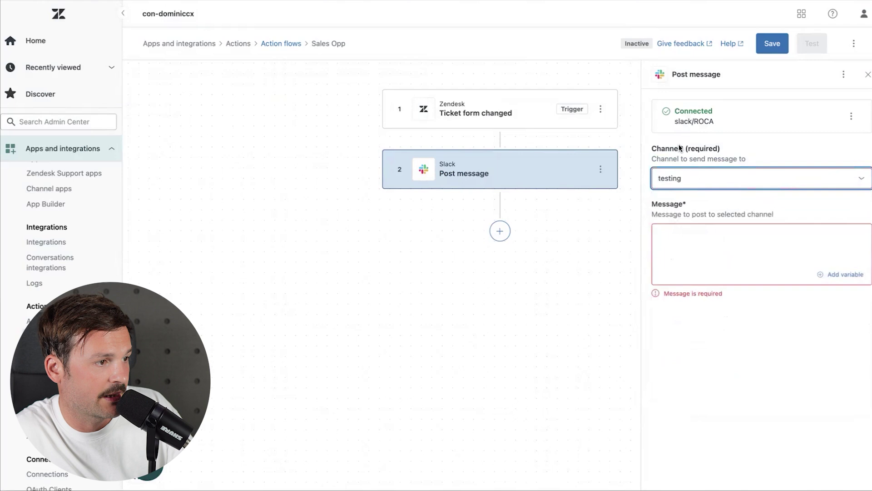
{"action": "type", "text": "Hi, new sales opp"}
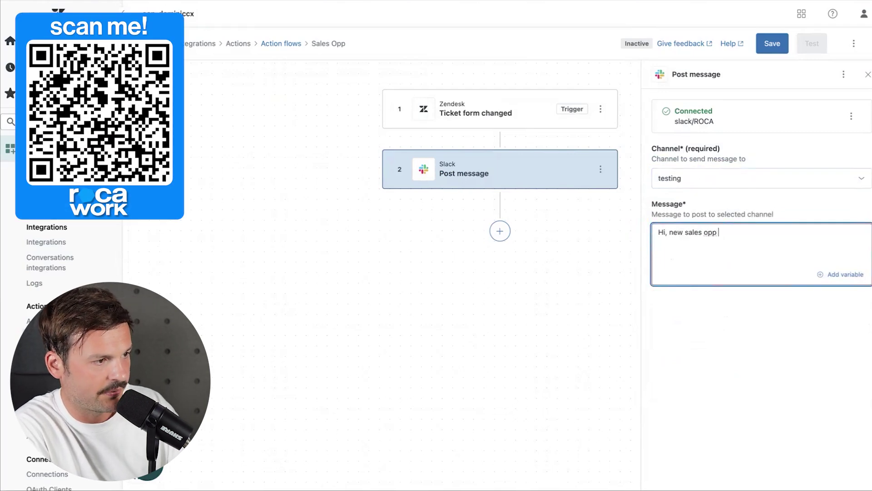
{"action": "type", "text": " has dropped."}
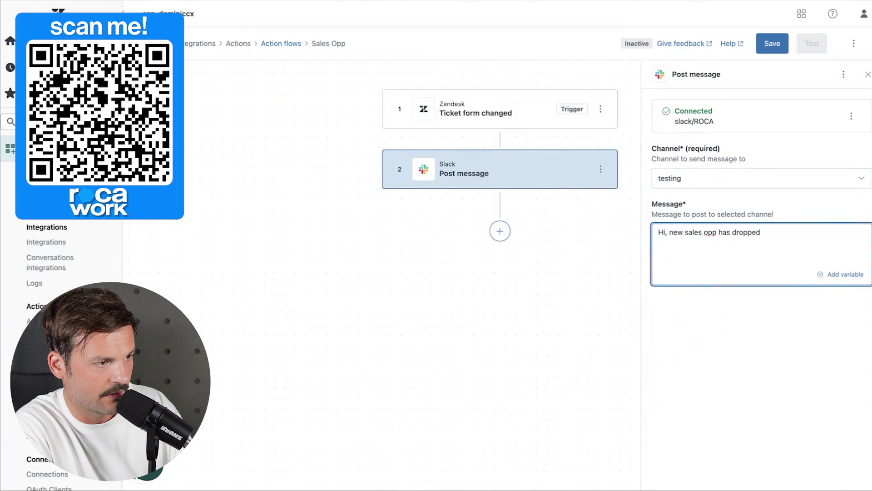
Insert the trigger's tags and assignee_id variables into the Slack message.
{"action": "left_click", "coordinate": [845, 275]}
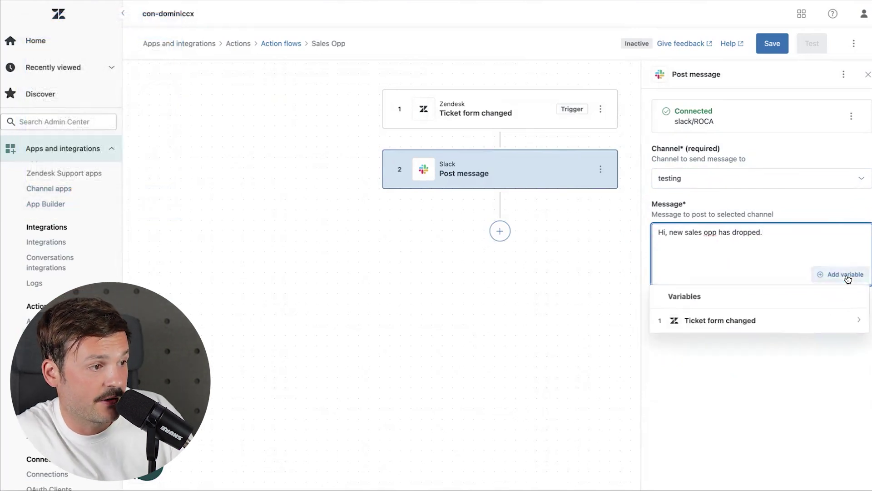
{"action": "left_click", "coordinate": [734, 325]}
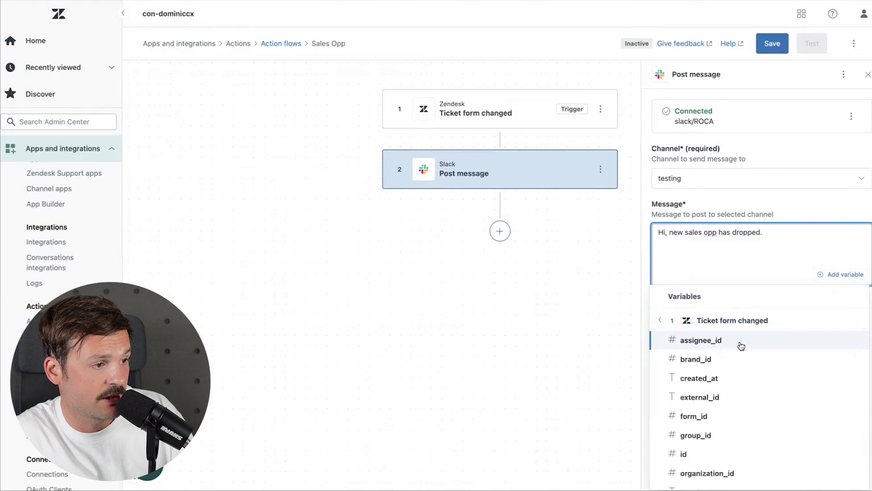
{"action": "scroll", "coordinate": [743, 345], "scroll_direction": "down", "scroll_amount": 3}
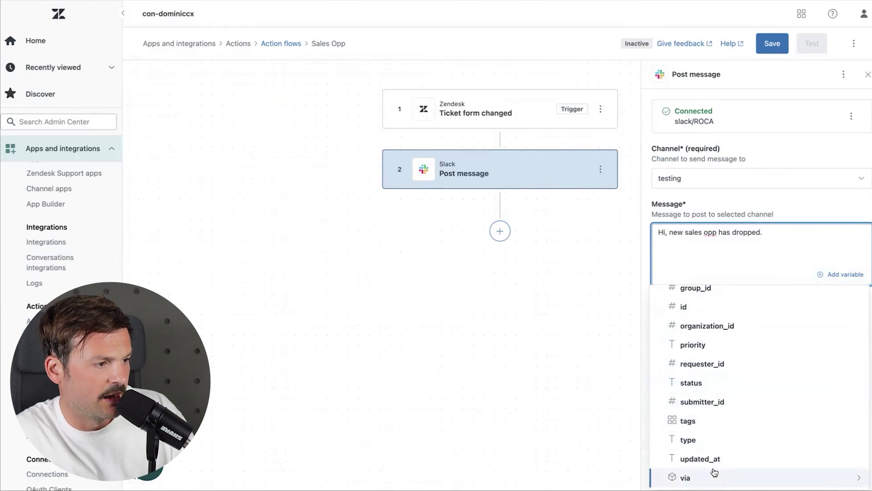
{"action": "left_click", "coordinate": [717, 420]}
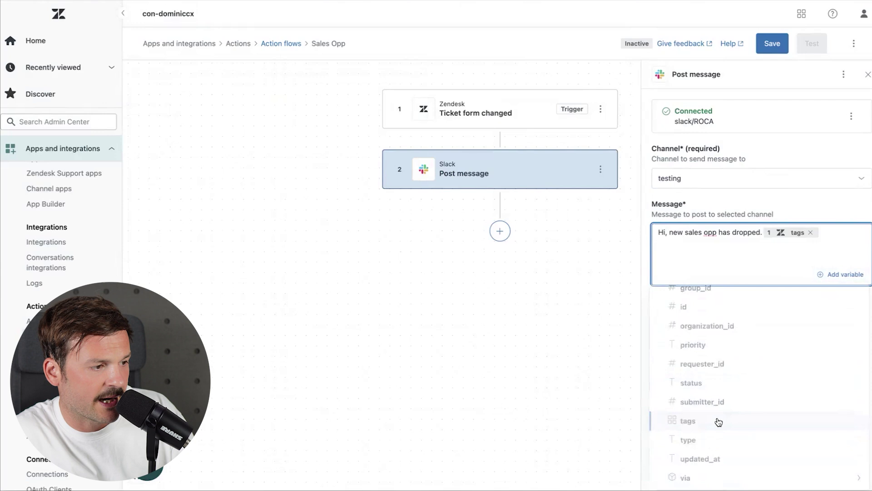
{"action": "left_click", "coordinate": [842, 275]}
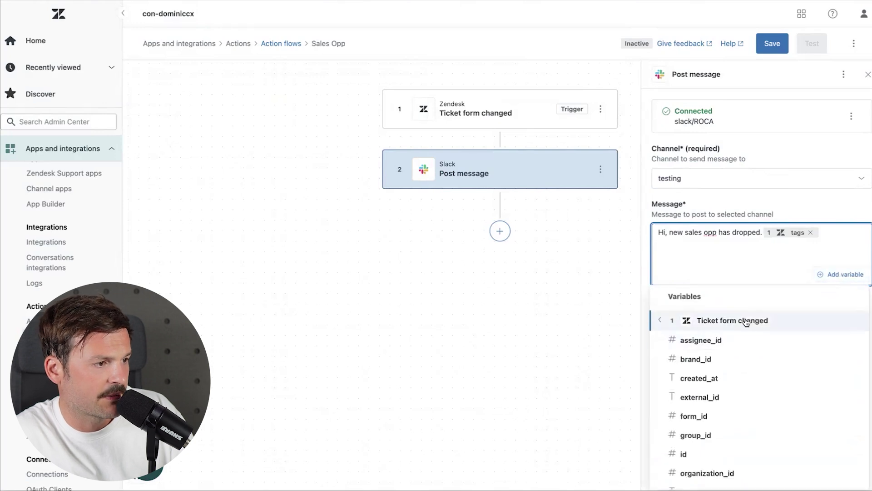
{"action": "left_click", "coordinate": [737, 346]}
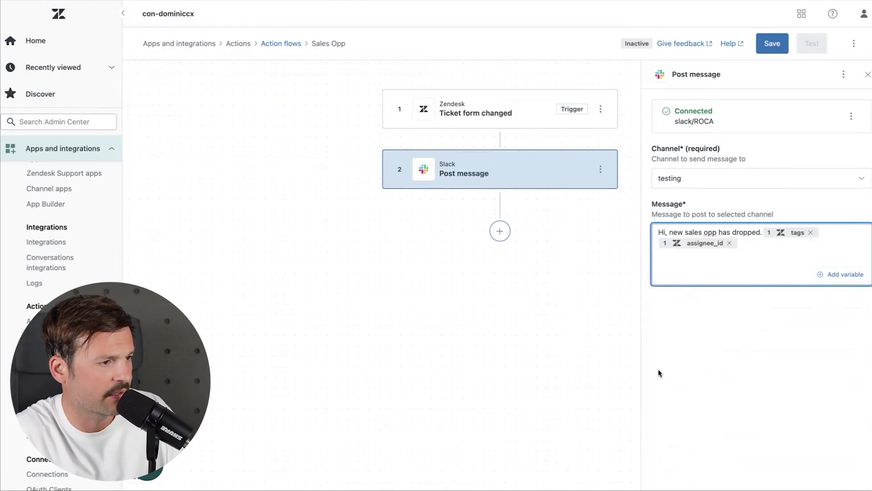
Add an OpenAI step after the Slack message and begin connecting an OpenAI account.
{"action": "left_click", "coordinate": [499, 231]}
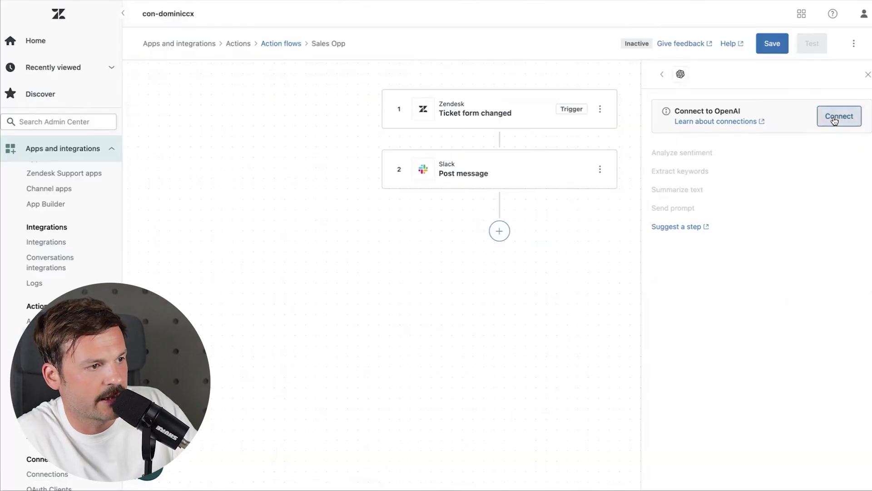
{"action": "left_click", "coordinate": [839, 117]}
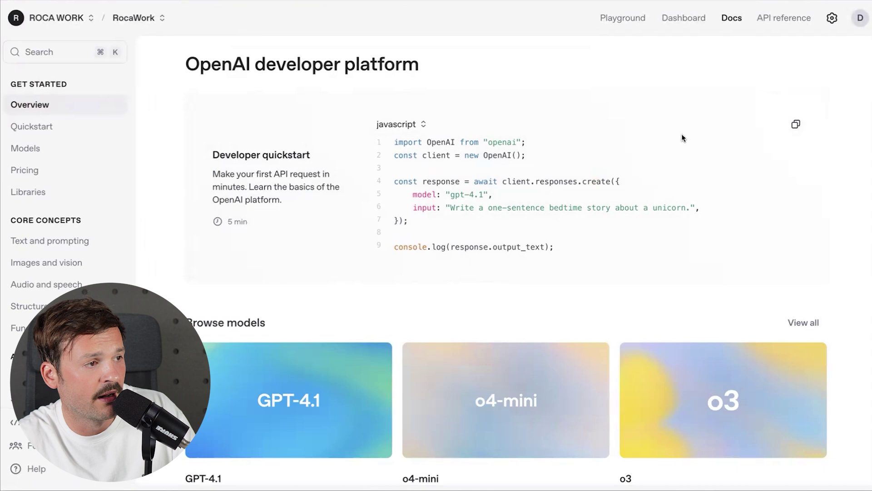
Create an OpenAI secret key named 'Action Builder Zendesk' for the RocaWork project.
{"action": "scroll", "coordinate": [682, 130], "scroll_direction": "down", "scroll_amount": 1}
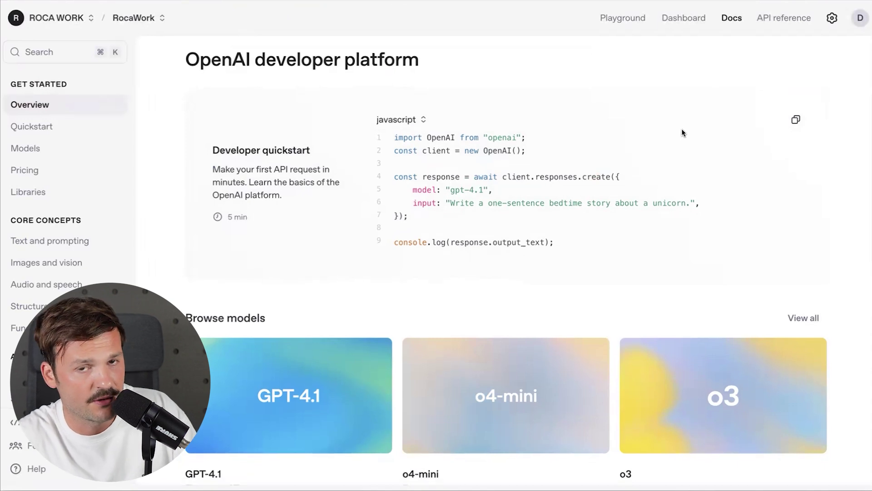
{"action": "left_click", "coordinate": [832, 19]}
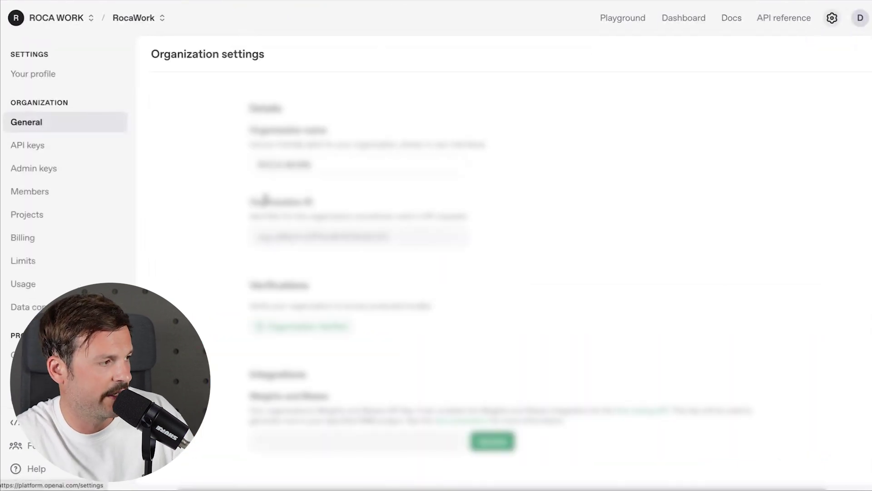
{"action": "left_click", "coordinate": [58, 150]}
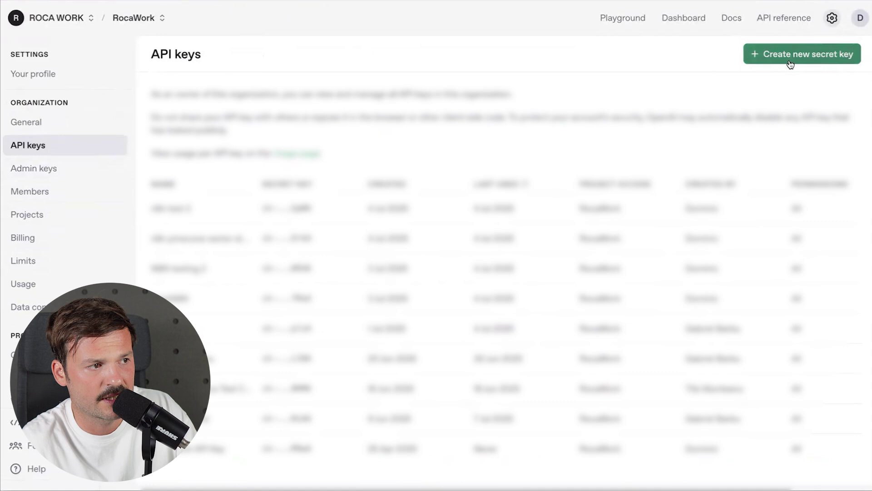
{"action": "left_click", "coordinate": [811, 61]}
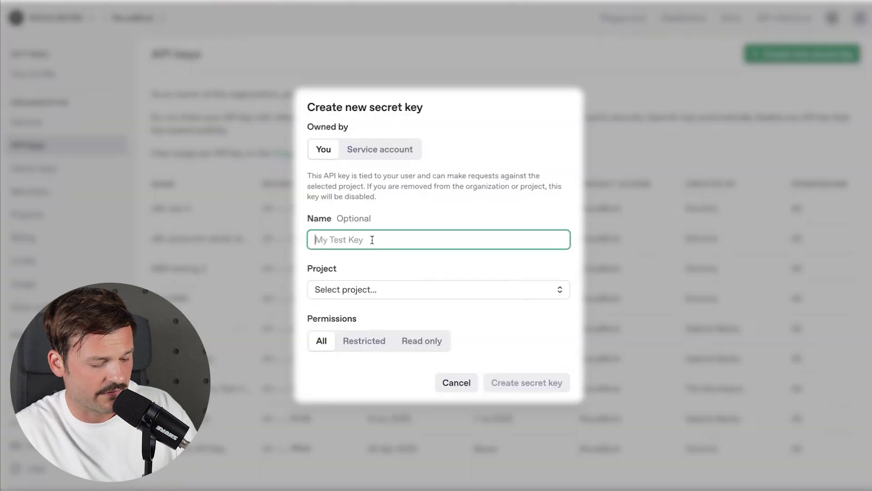
{"action": "type", "text": "Action N"}
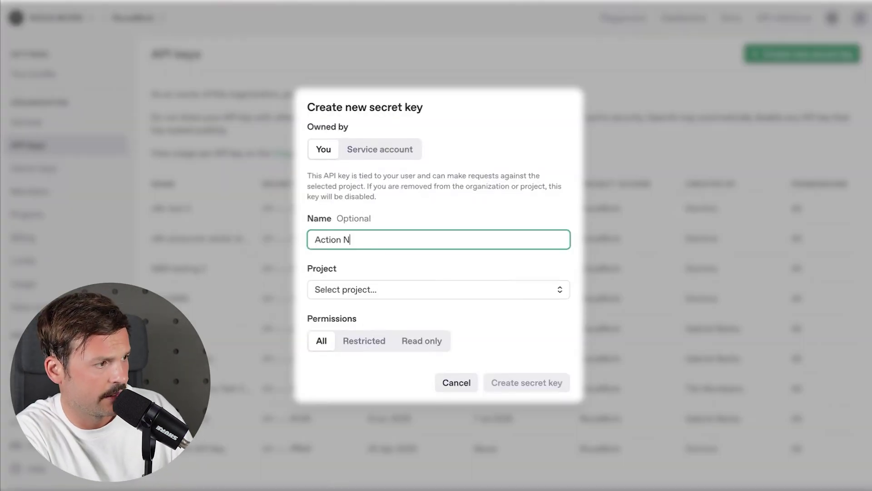
{"action": "key", "text": "BackSpace"}
{"action": "type", "text": "Builder Zendesk"}
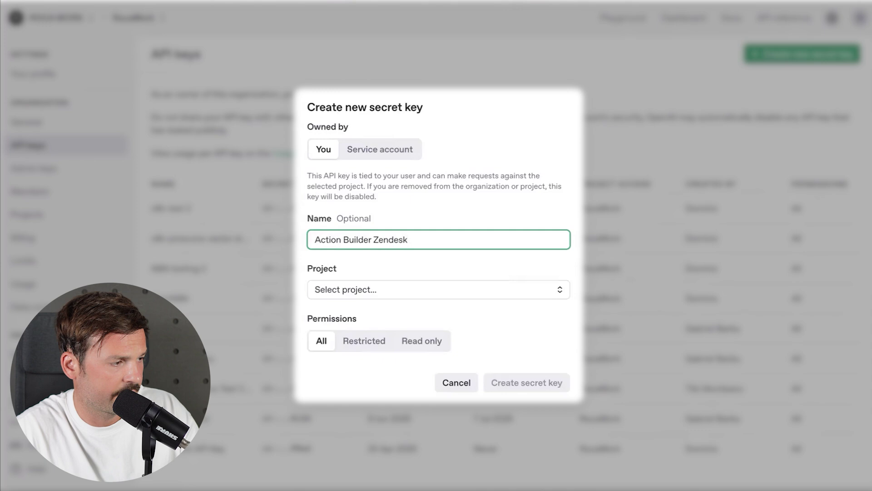
{"action": "left_click", "coordinate": [361, 296]}
{"action": "left_click", "coordinate": [377, 317]}
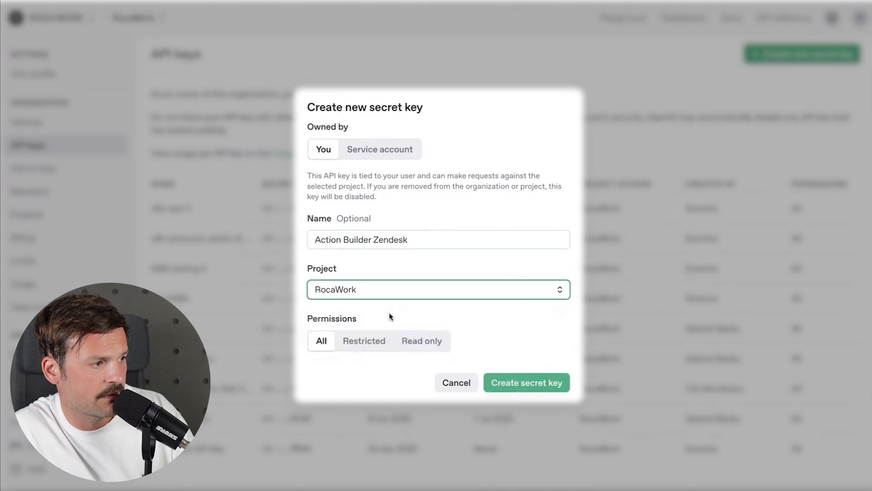
{"action": "left_click", "coordinate": [538, 387]}
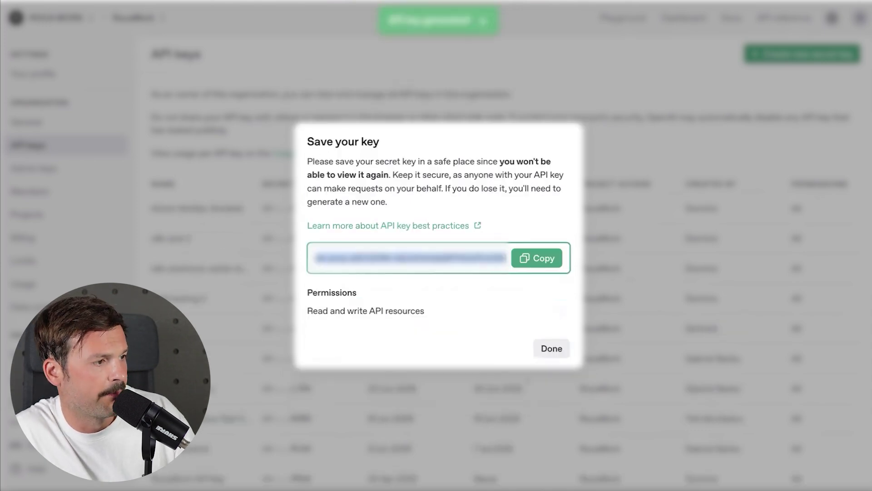
Copy the new secret key into the API key field of Zendesk's OpenAI connection dialog.
{"action": "left_click", "coordinate": [540, 264]}
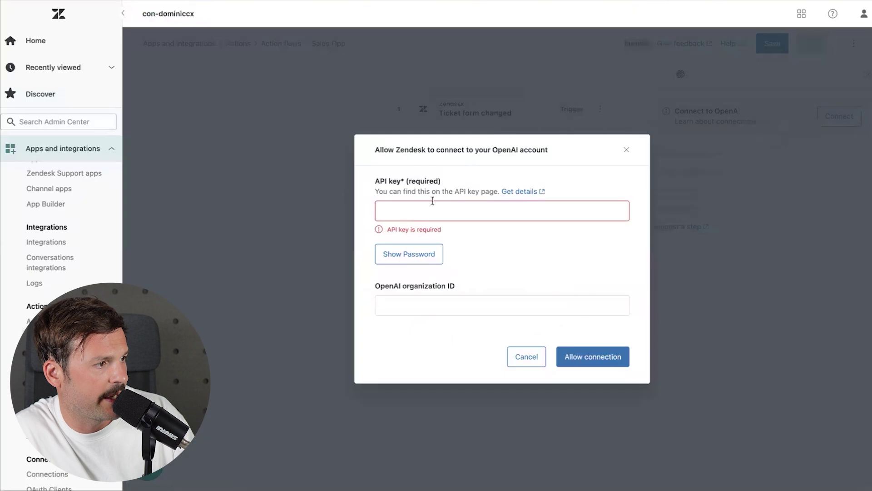
{"action": "left_click", "coordinate": [463, 213]}
{"action": "key", "text": "ctrl+v"}
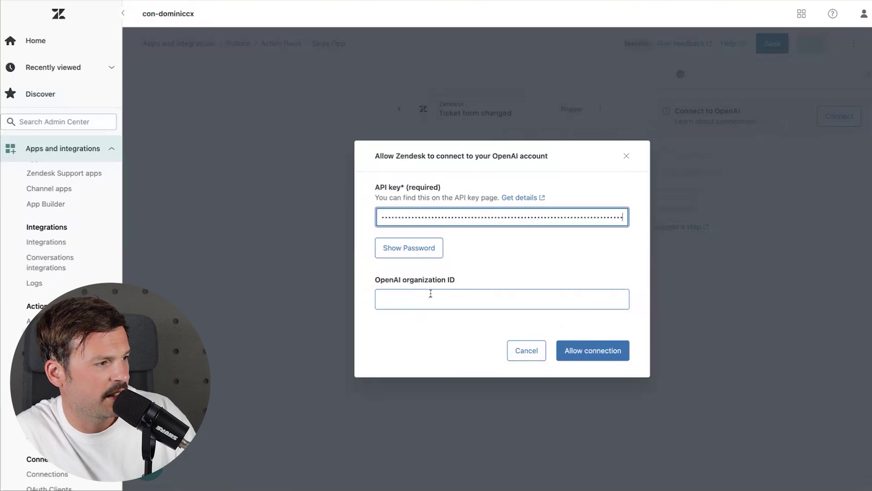
Allow the OpenAI connection so its Summarize text and other actions appear.
{"action": "left_click", "coordinate": [588, 348]}
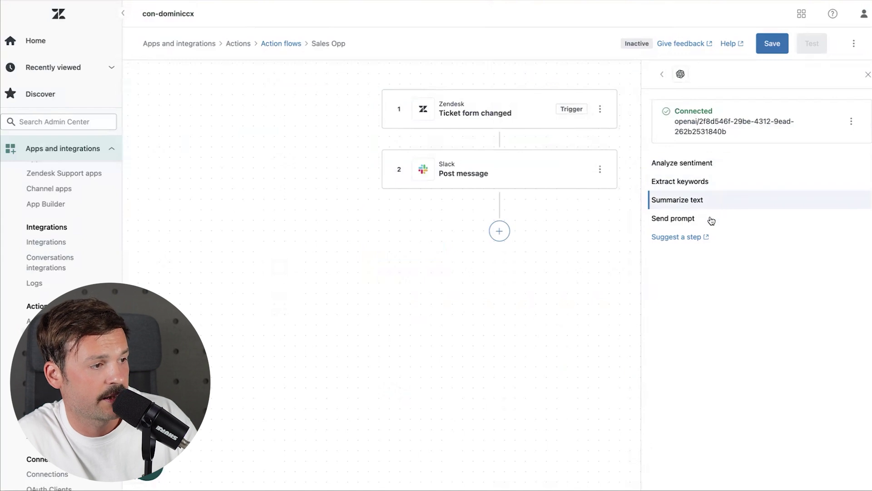
Add a Summarize text step using gpt-4o-mini with the text 'Analyse request and summarise opportunity for sales team.'.
{"action": "left_click", "coordinate": [735, 205]}
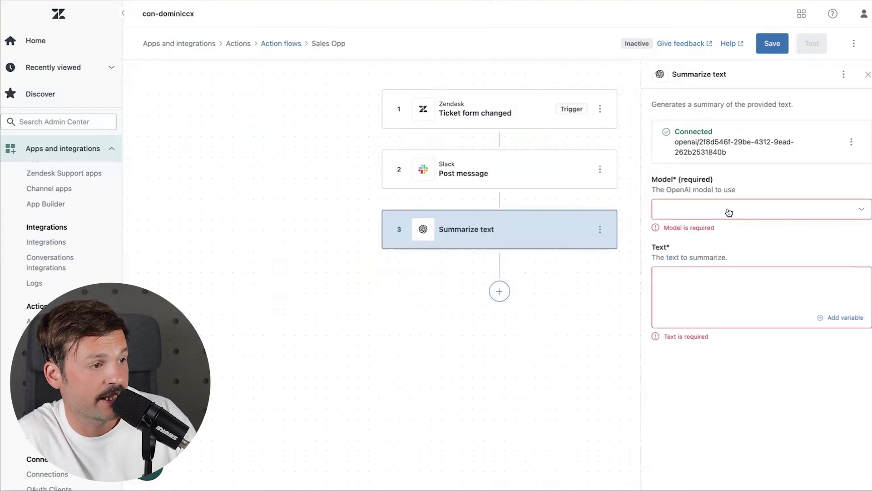
{"action": "left_click", "coordinate": [729, 210]}
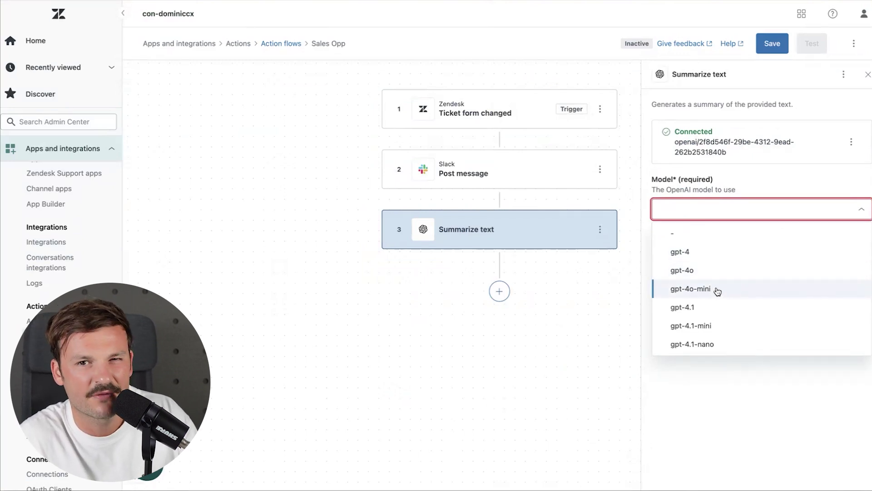
{"action": "left_click", "coordinate": [717, 292]}
{"action": "left_click", "coordinate": [734, 273]}
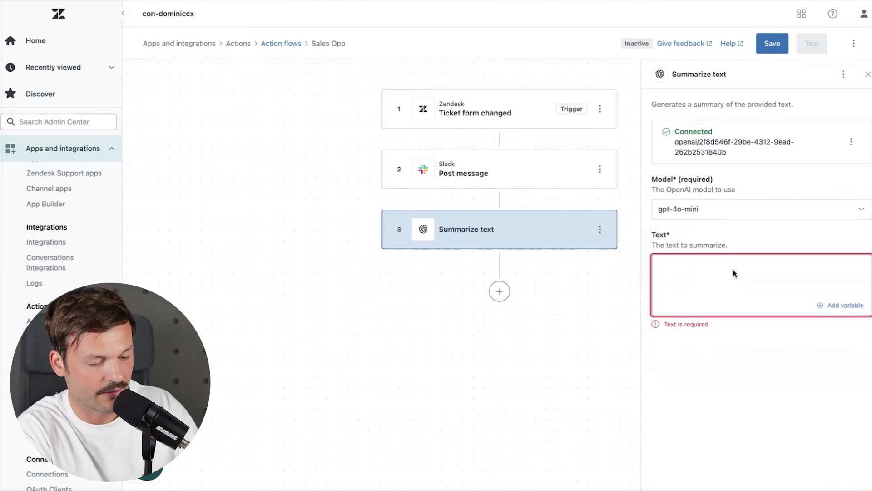
{"action": "type", "text": "Ana"}
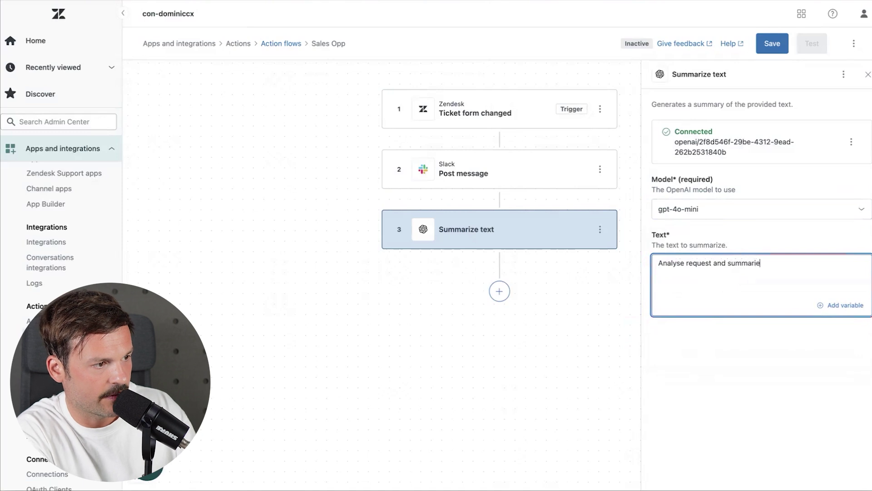
{"action": "type", "text": "lyse request and summarise opportunity fo"}
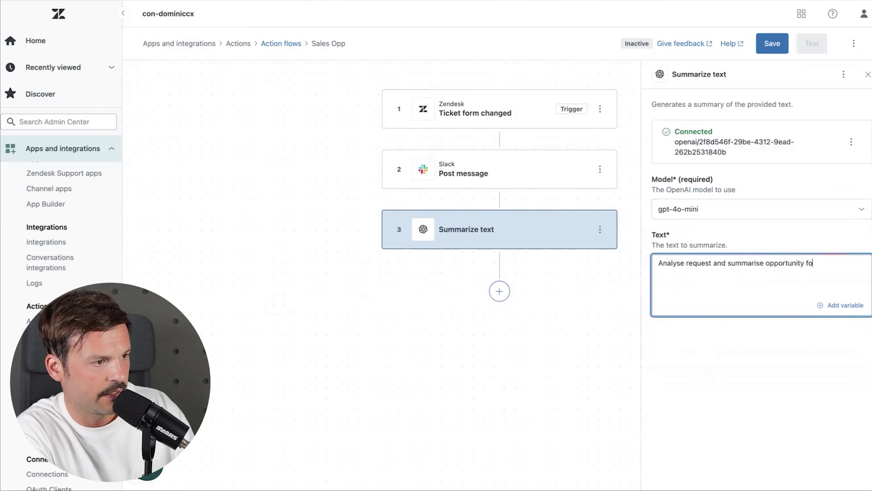
{"action": "type", "text": "team."}
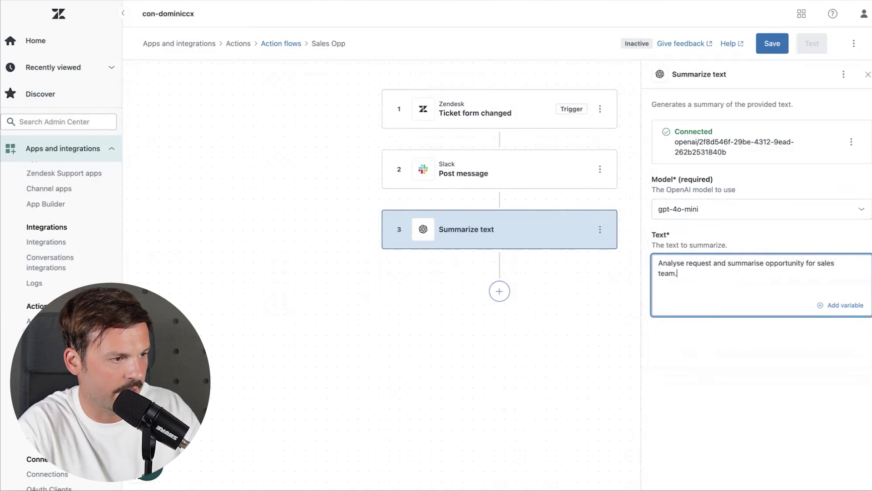
{"action": "left_click", "coordinate": [841, 315]}
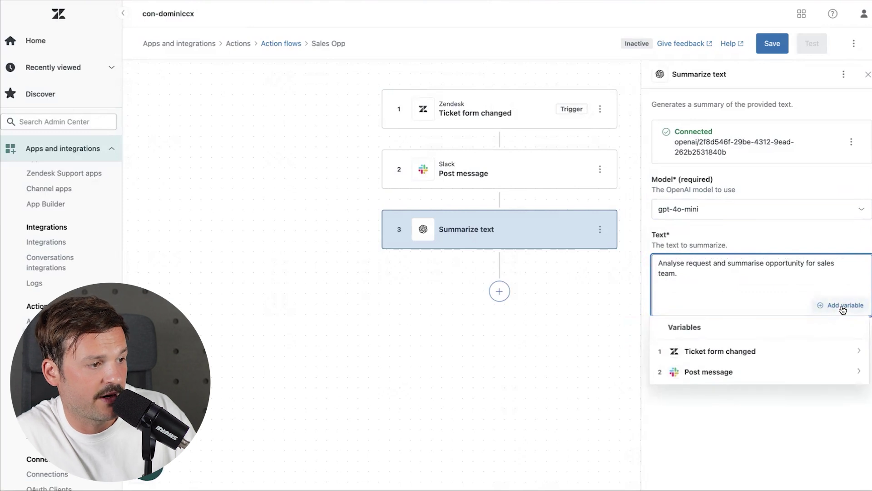
{"action": "left_click", "coordinate": [780, 383]}
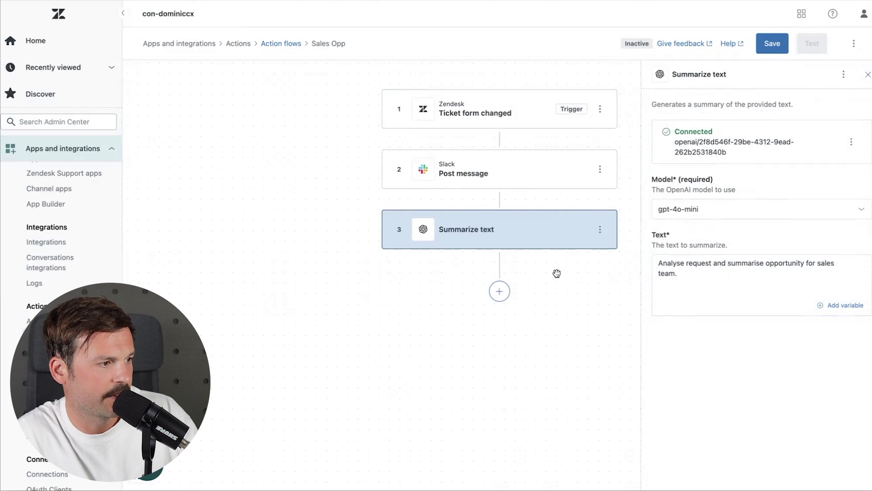
{"action": "left_click", "coordinate": [609, 346]}
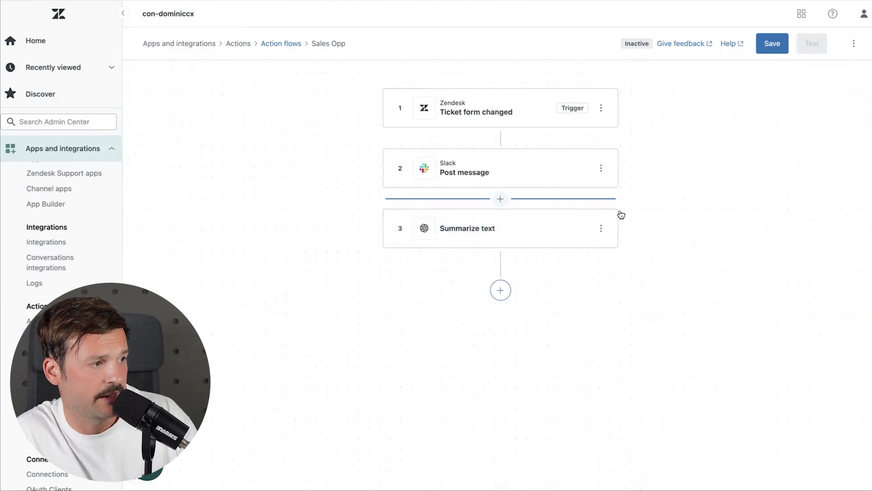
Bring up the add-step choices below step 3 to reach Suggest an integration.
{"action": "left_click", "coordinate": [500, 289]}
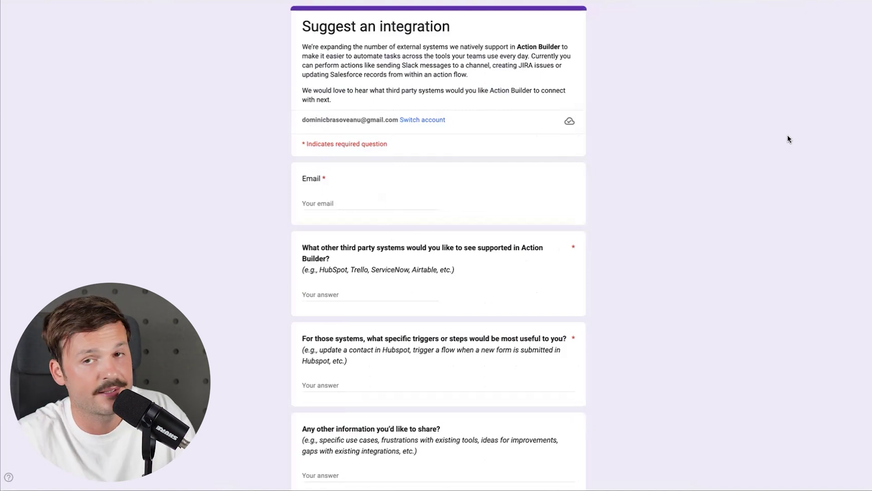
Review the integration suggestion form's example systems and scroll to the bottom of the form.
{"action": "left_click_drag", "start_coordinate": [318, 273], "coordinate": [454, 271]}
{"action": "left_click", "coordinate": [438, 271]}
{"action": "left_click", "coordinate": [442, 271]}
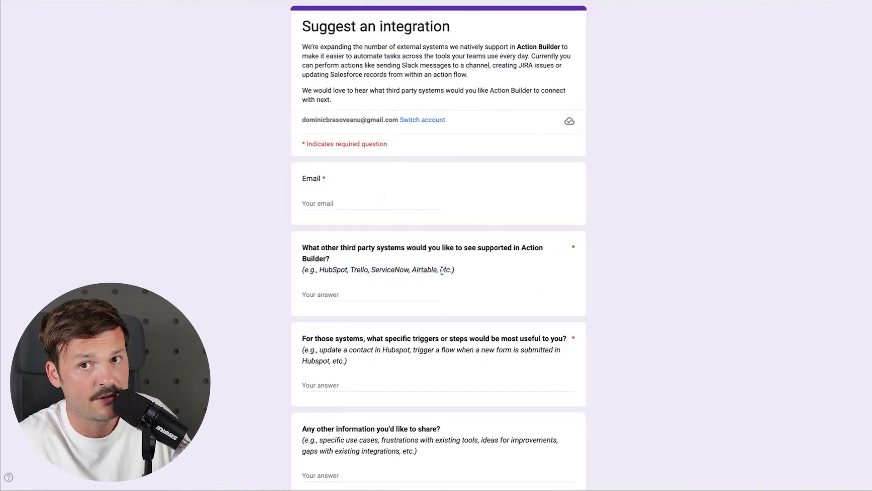
{"action": "scroll", "coordinate": [435, 292], "scroll_direction": "down", "scroll_amount": 3}
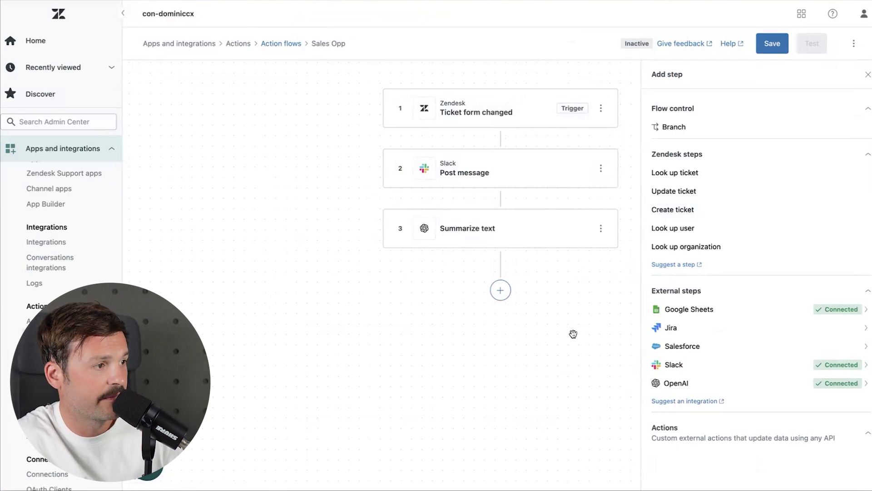
Save the three-step Sales Opp flow so the Changes saved notice appears.
{"action": "left_click", "coordinate": [771, 44]}
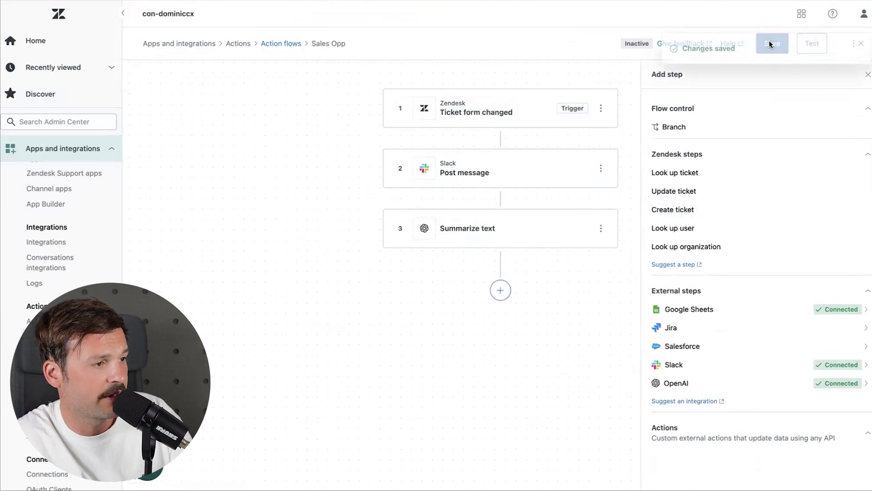